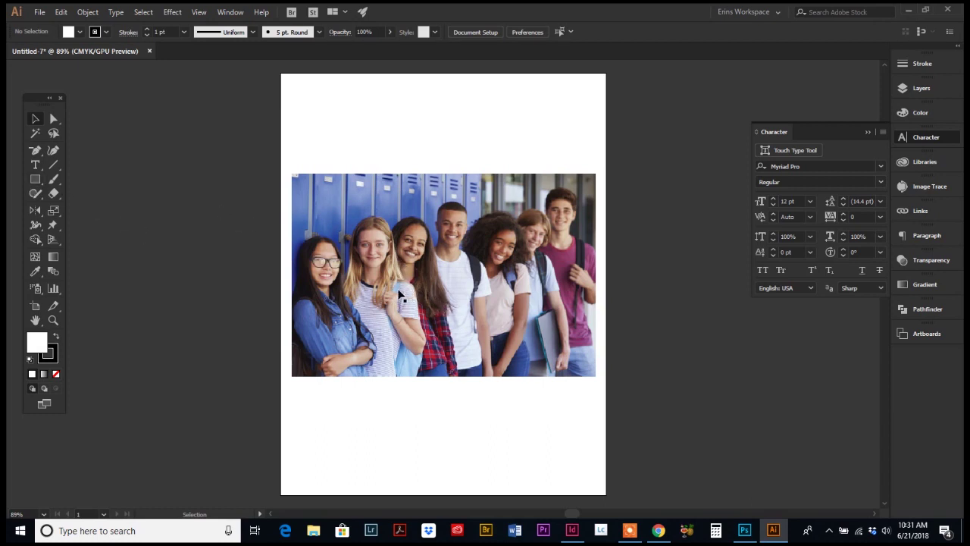
Draw a rectangle over the students photo and fill it navy (C100 M94.9 Y23.14 K18.82)
{"action": "left_click", "coordinate": [34, 179]}
{"action": "left_click_drag", "start_coordinate": [299, 201], "coordinate": [589, 353]}
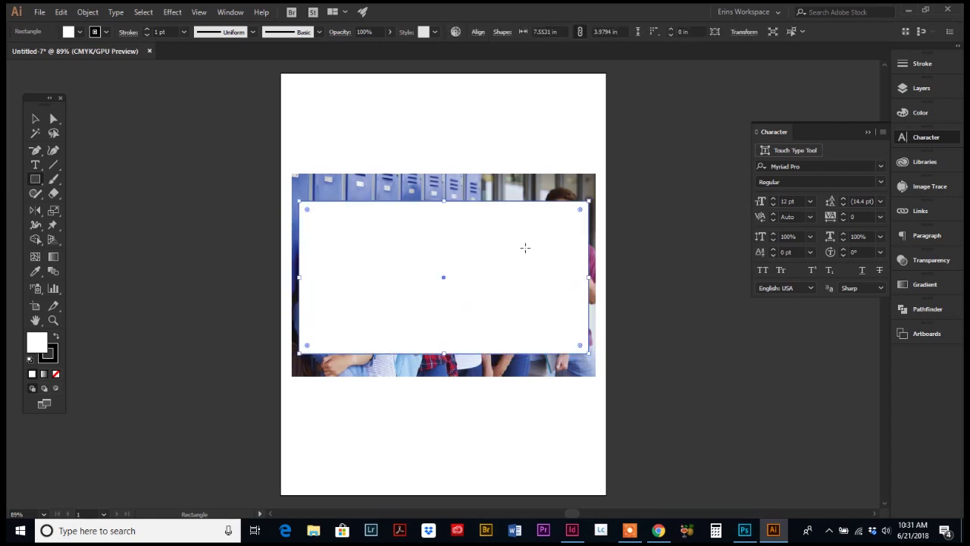
{"action": "left_click", "coordinate": [923, 114]}
{"action": "left_click", "coordinate": [923, 114]}
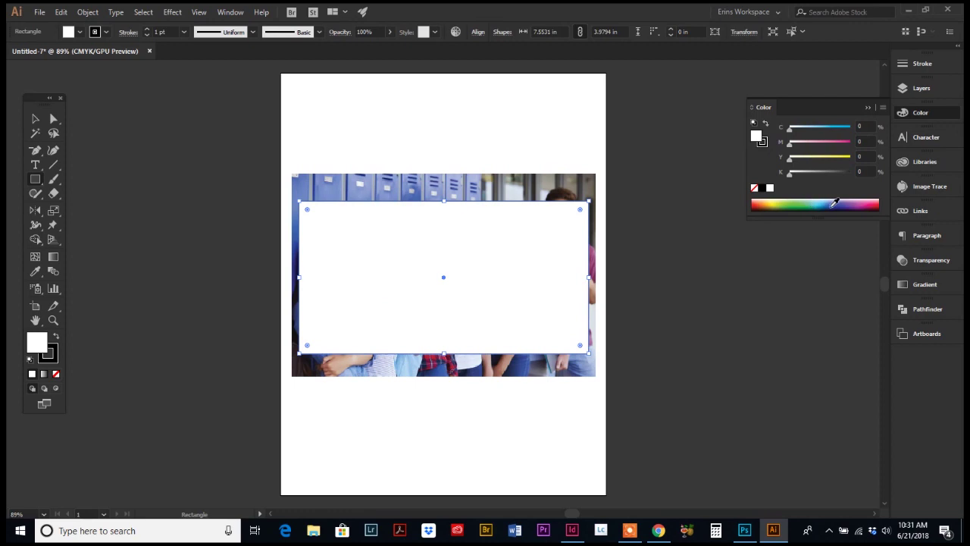
{"action": "left_click", "coordinate": [834, 203]}
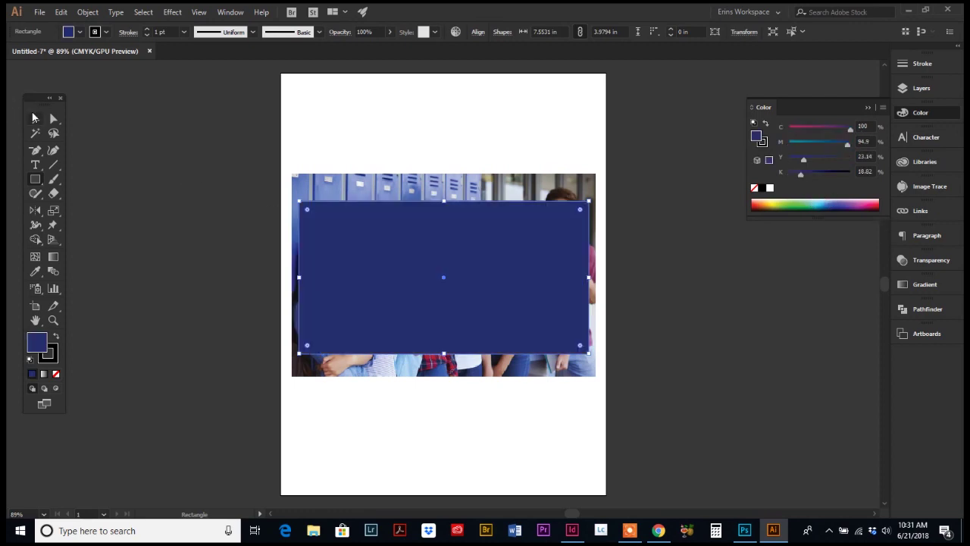
Type SCHOOL below the photo, move it onto the navy rectangle and scale it to about 138 pt
{"action": "left_click", "coordinate": [34, 165]}
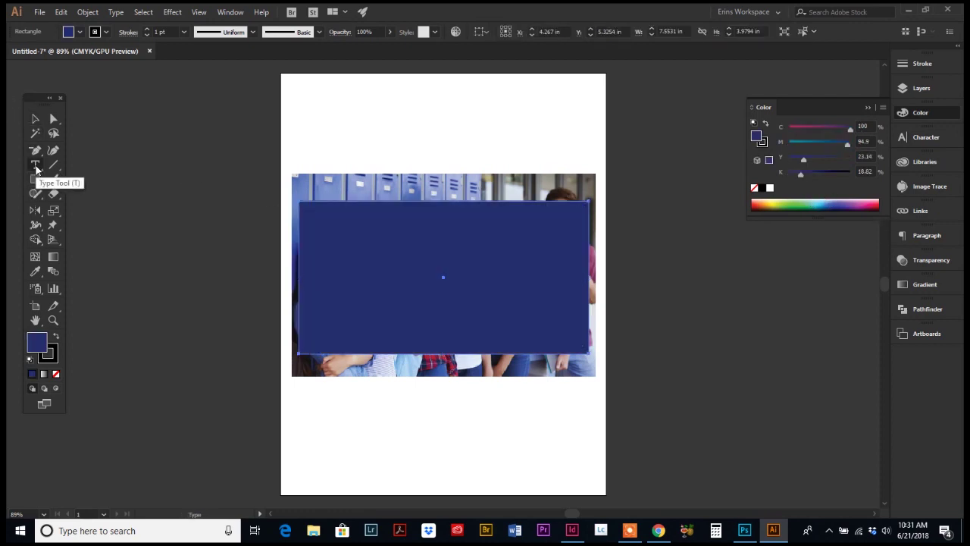
{"action": "left_click", "coordinate": [332, 432]}
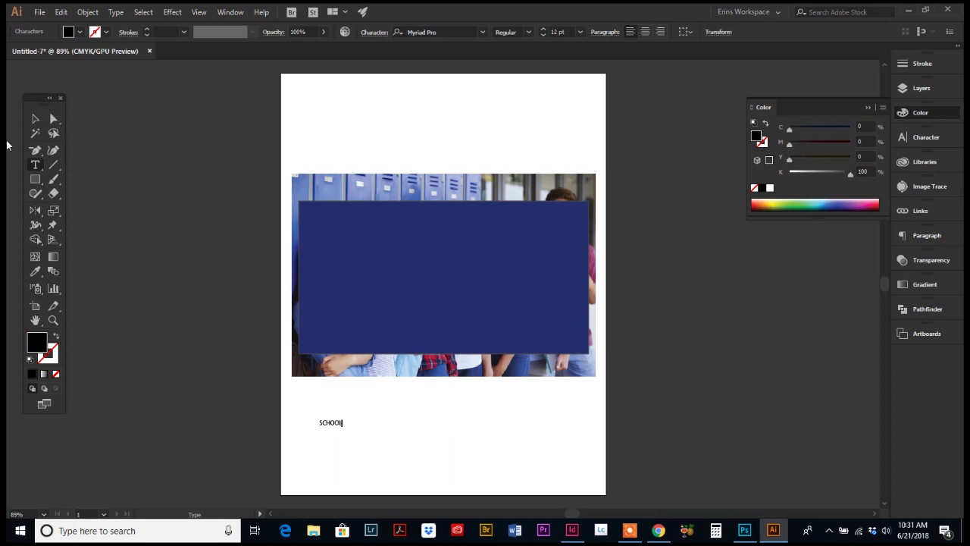
{"action": "left_click", "coordinate": [35, 119]}
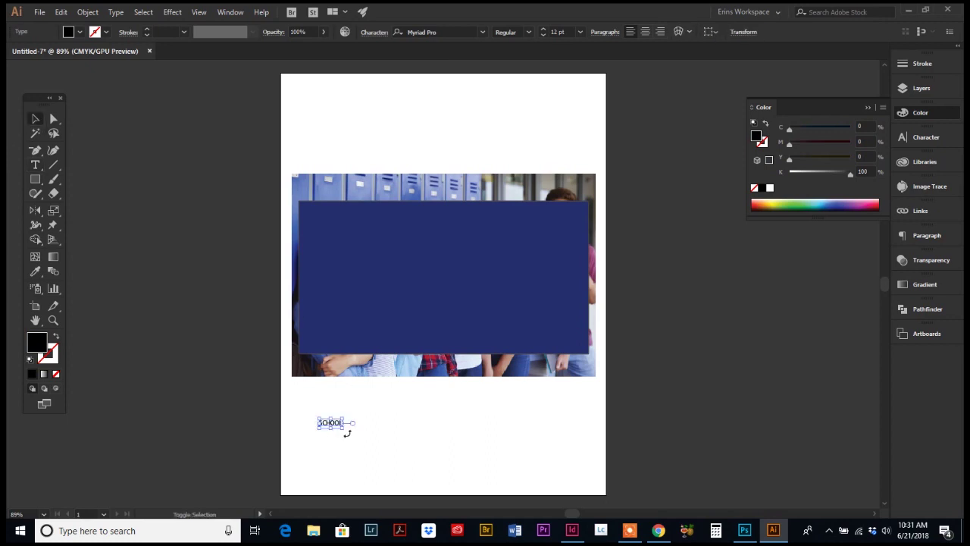
{"action": "left_click_drag", "start_coordinate": [342, 426], "coordinate": [522, 490]}
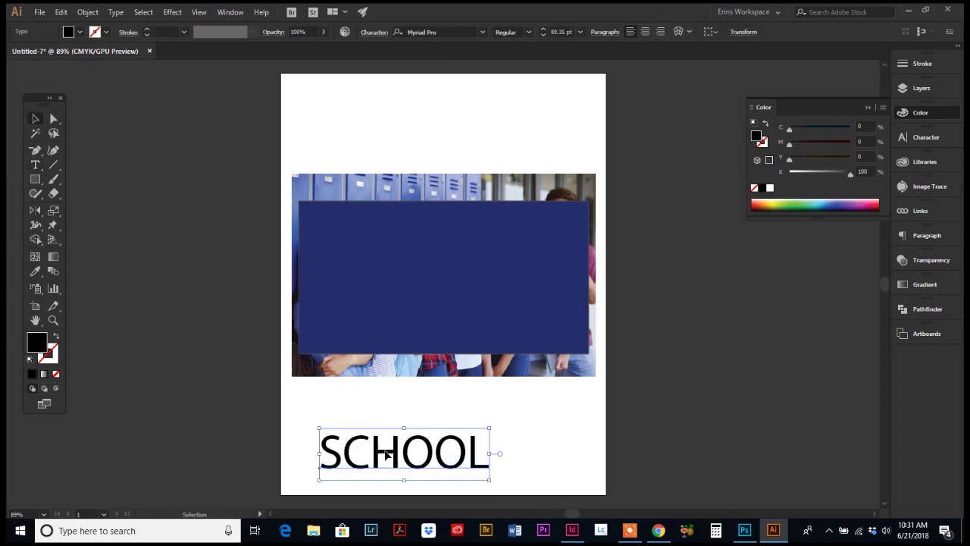
{"action": "left_click_drag", "start_coordinate": [389, 452], "coordinate": [384, 249]}
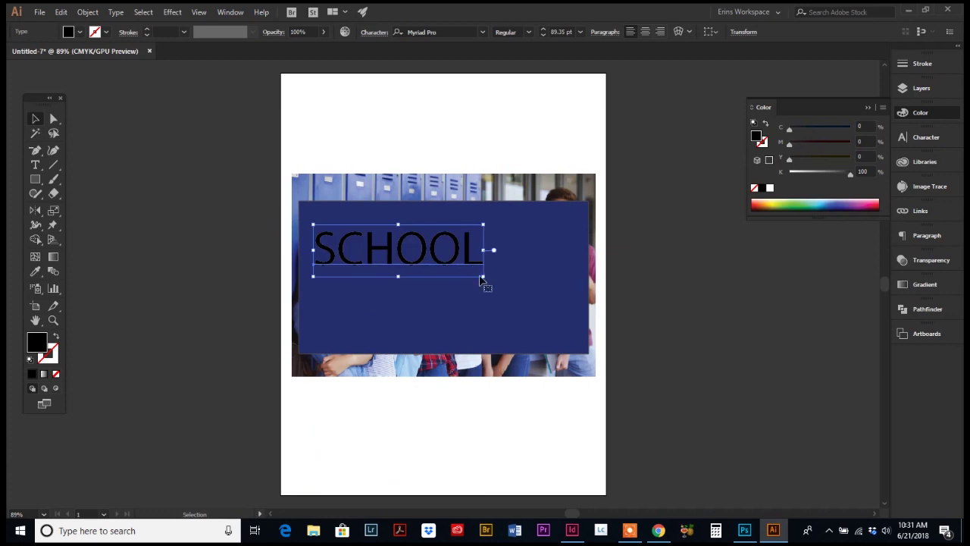
{"action": "left_click_drag", "start_coordinate": [486, 281], "coordinate": [576, 340]}
{"action": "left_click_drag", "start_coordinate": [523, 290], "coordinate": [523, 312]}
Change the SCHOOL font to Aachen Std Bold
{"action": "left_click", "coordinate": [485, 33]}
{"action": "left_click", "coordinate": [483, 32]}
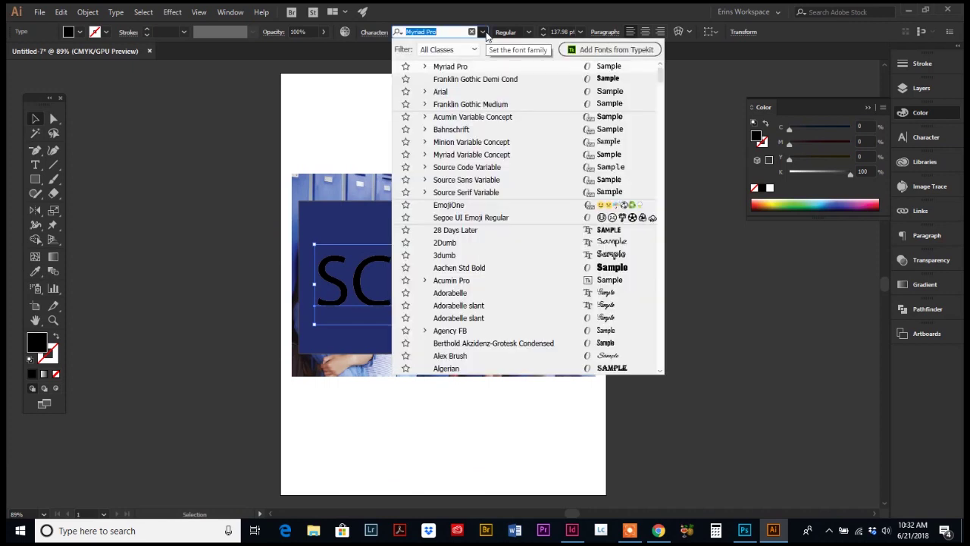
{"action": "left_click", "coordinate": [611, 269]}
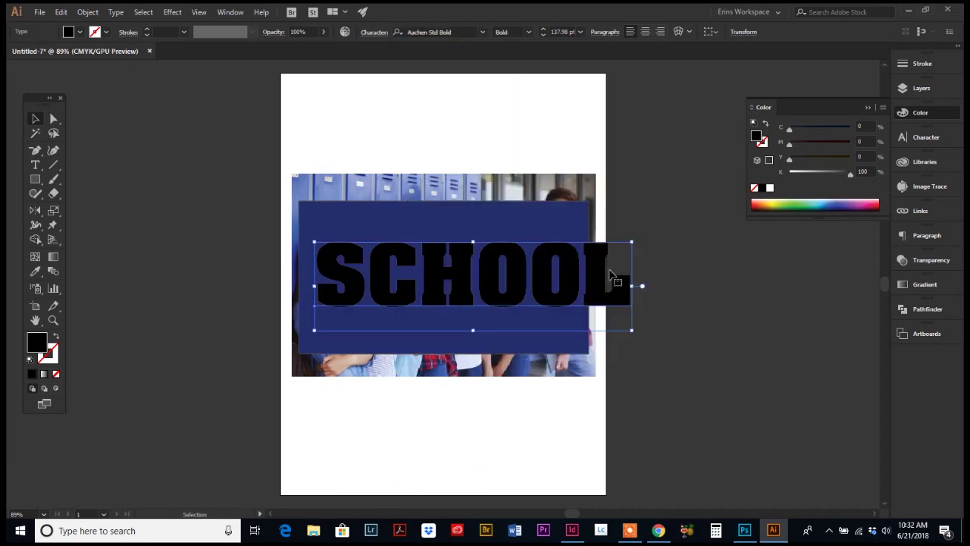
Scale SCHOOL to about 169.86 pt and position it across the navy rectangle
{"action": "left_click_drag", "start_coordinate": [632, 332], "coordinate": [589, 317]}
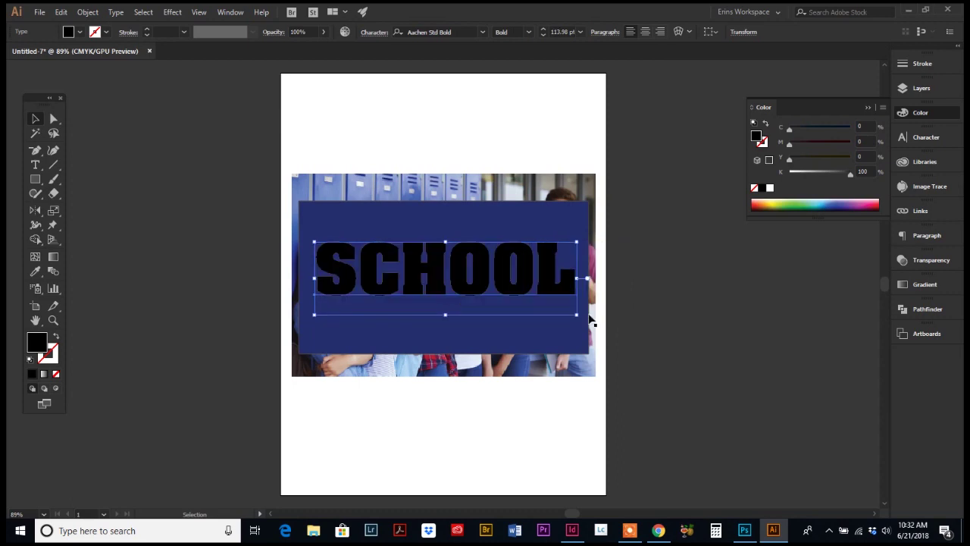
{"action": "left_click_drag", "start_coordinate": [450, 317], "coordinate": [450, 353]}
{"action": "left_click_drag", "start_coordinate": [459, 302], "coordinate": [460, 296]}
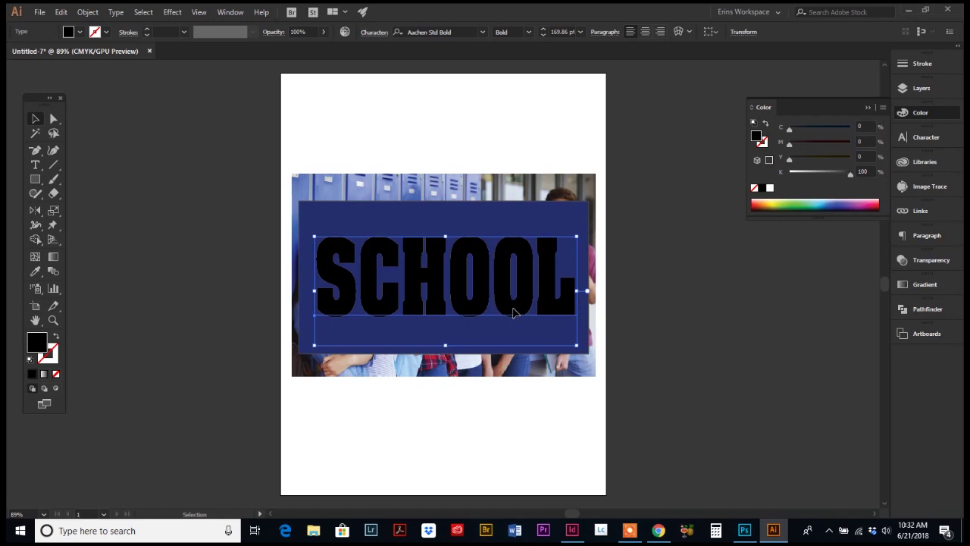
{"action": "left_click_drag", "start_coordinate": [513, 312], "coordinate": [511, 312]}
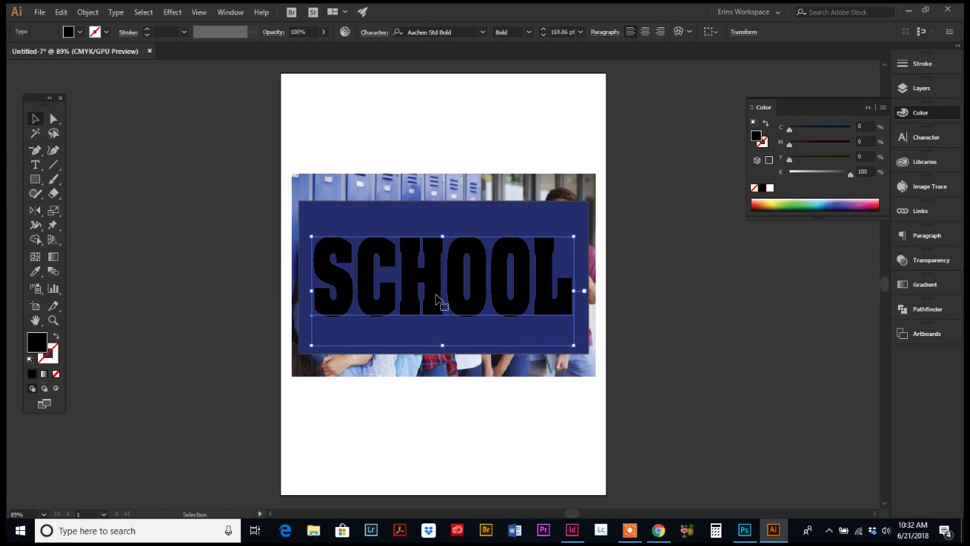
Raise SCHOOL's tracking to 34 and nudge the word slightly up and left
{"action": "left_click", "coordinate": [920, 137]}
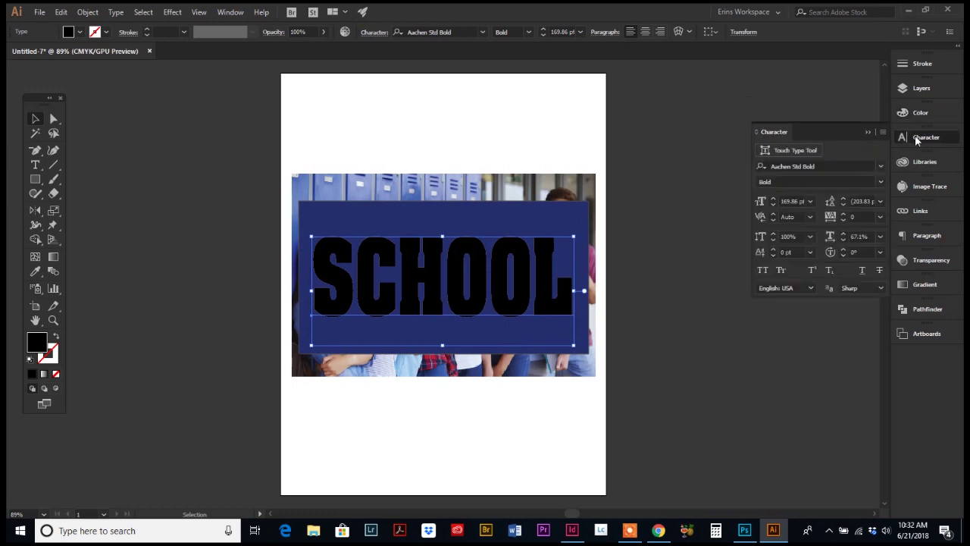
{"action": "left_click", "coordinate": [842, 213]}
{"action": "left_click_drag", "start_coordinate": [841, 213], "coordinate": [842, 212]}
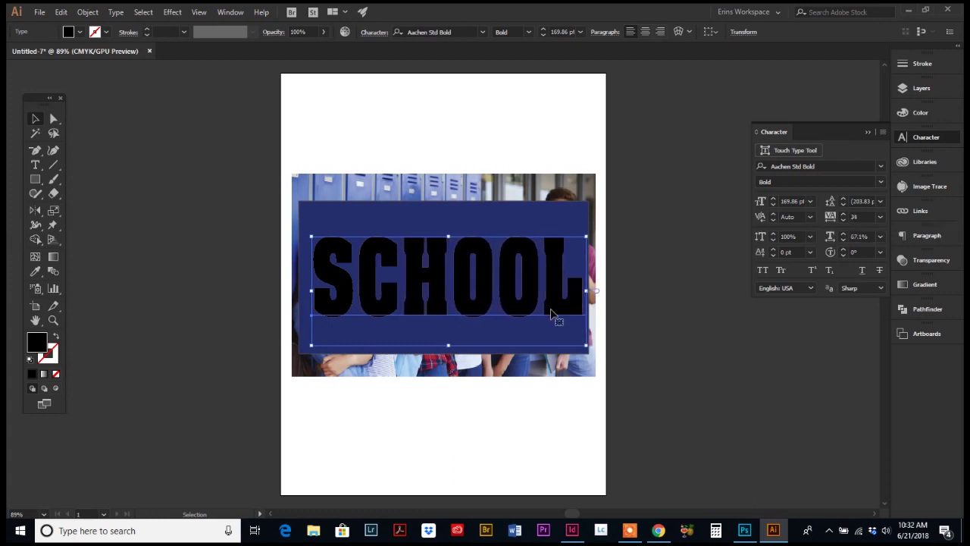
{"action": "left_click_drag", "start_coordinate": [549, 312], "coordinate": [545, 307]}
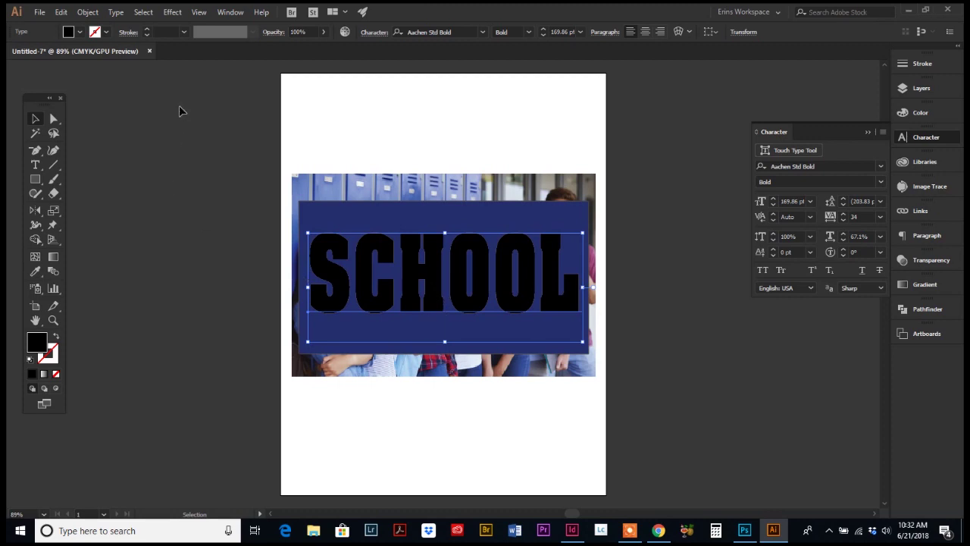
Convert SCHOOL to outlines and inspect each letter shape: S, C, H, O, O, L
{"action": "left_click", "coordinate": [116, 13]}
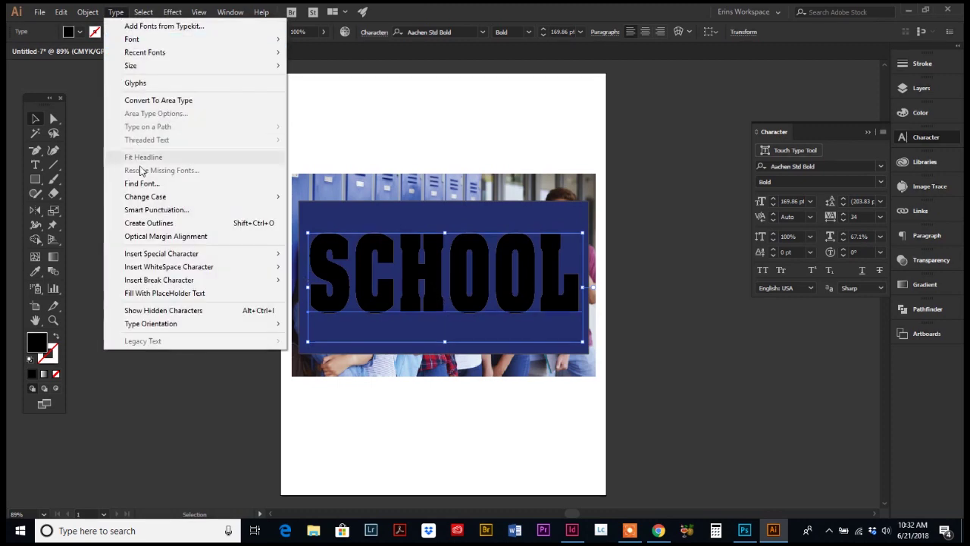
{"action": "left_click", "coordinate": [157, 224]}
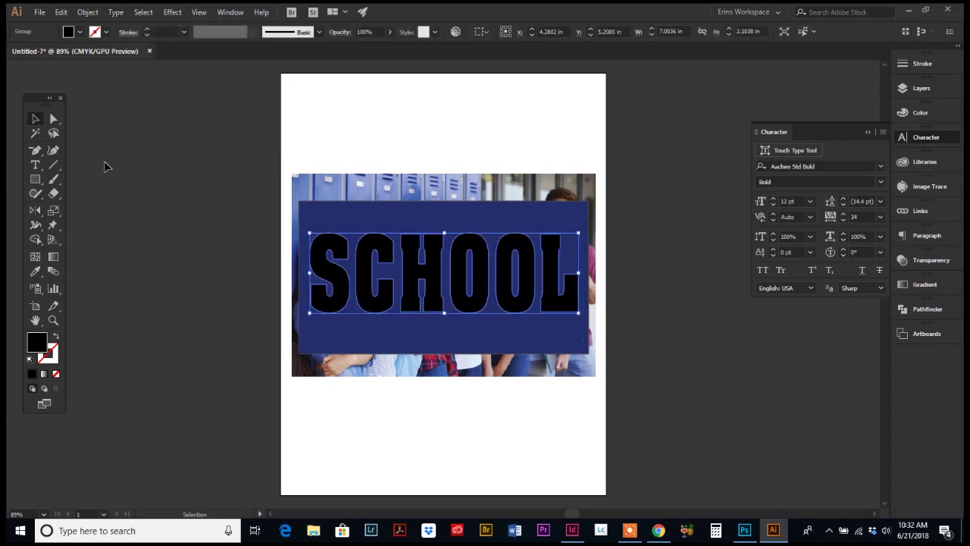
{"action": "left_click", "coordinate": [53, 119]}
{"action": "left_click", "coordinate": [319, 264]}
{"action": "left_click", "coordinate": [326, 279]}
{"action": "left_click", "coordinate": [375, 277]}
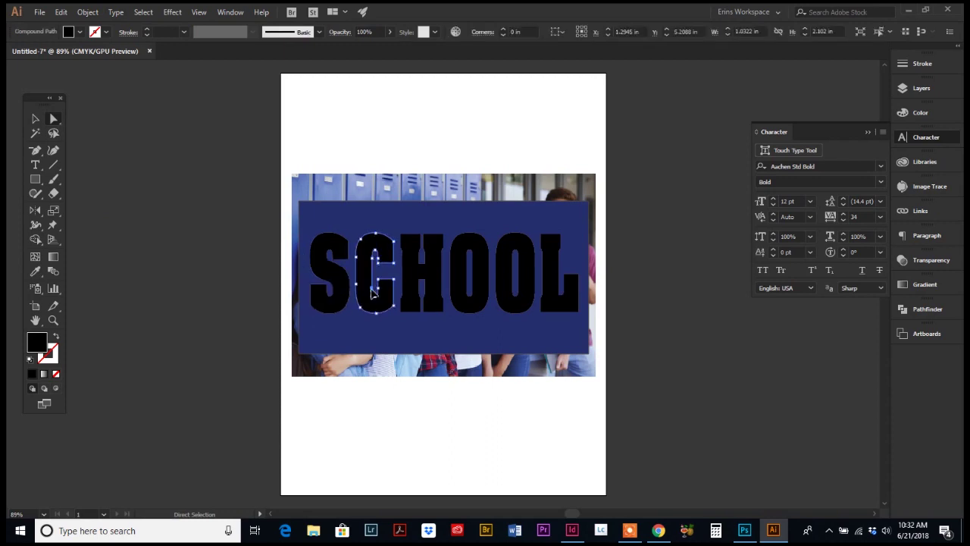
{"action": "left_click", "coordinate": [419, 288]}
{"action": "left_click", "coordinate": [468, 297]}
{"action": "left_click", "coordinate": [513, 290]}
{"action": "left_click", "coordinate": [557, 296]}
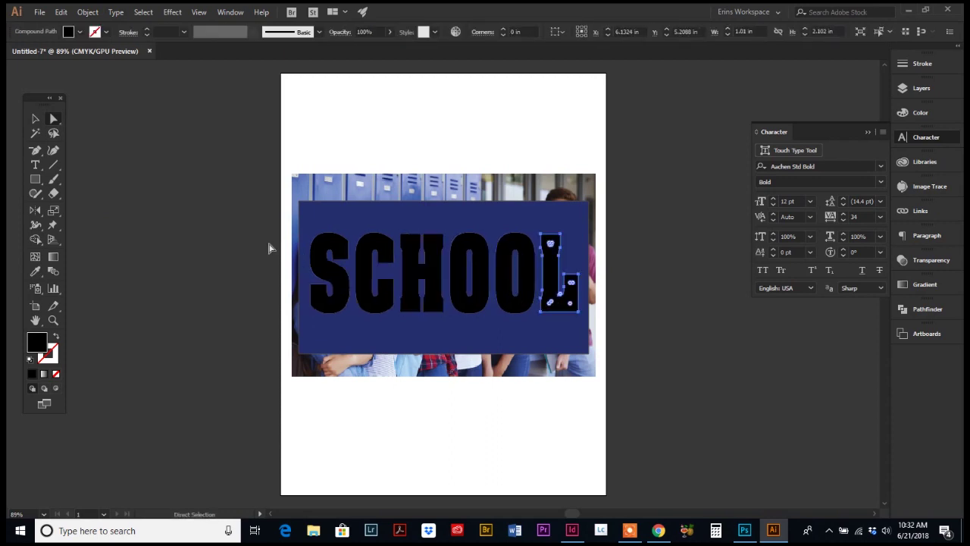
Clear the selection, then select the navy rectangle behind SCHOOL
{"action": "left_click", "coordinate": [36, 119]}
{"action": "left_click", "coordinate": [205, 205]}
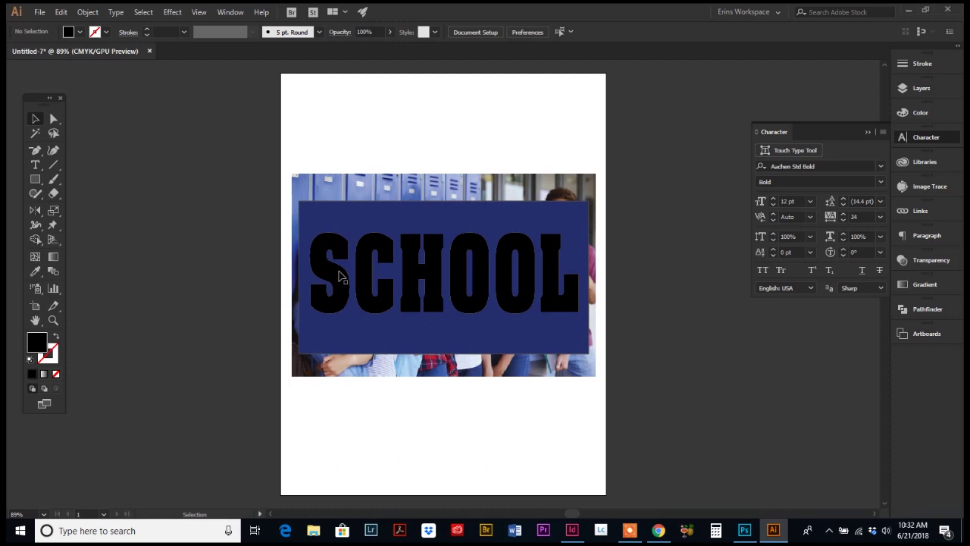
{"action": "left_click", "coordinate": [335, 220]}
Add the SCHOOL outlines to the rectangle selection and make them one compound path
{"action": "left_click", "coordinate": [340, 251], "text": "shift"}
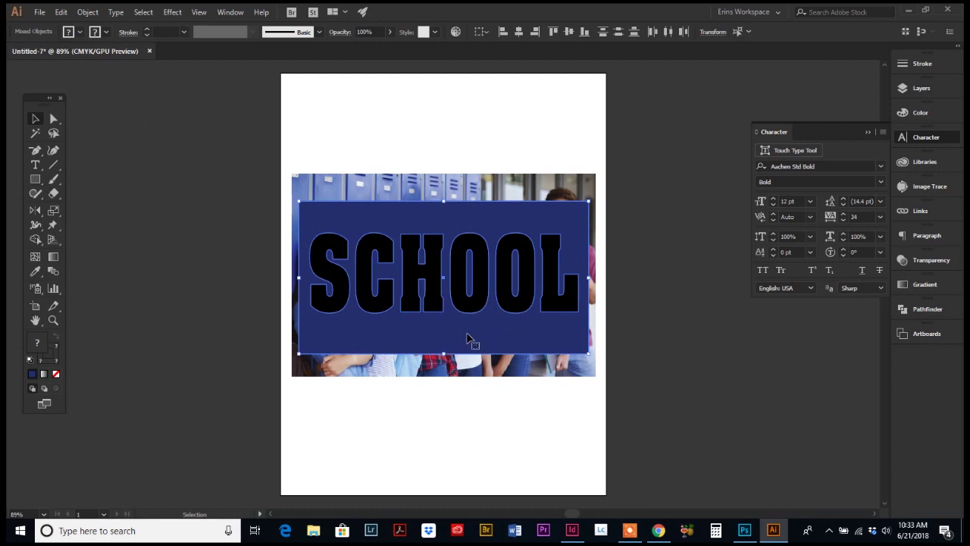
{"action": "left_click", "coordinate": [91, 13]}
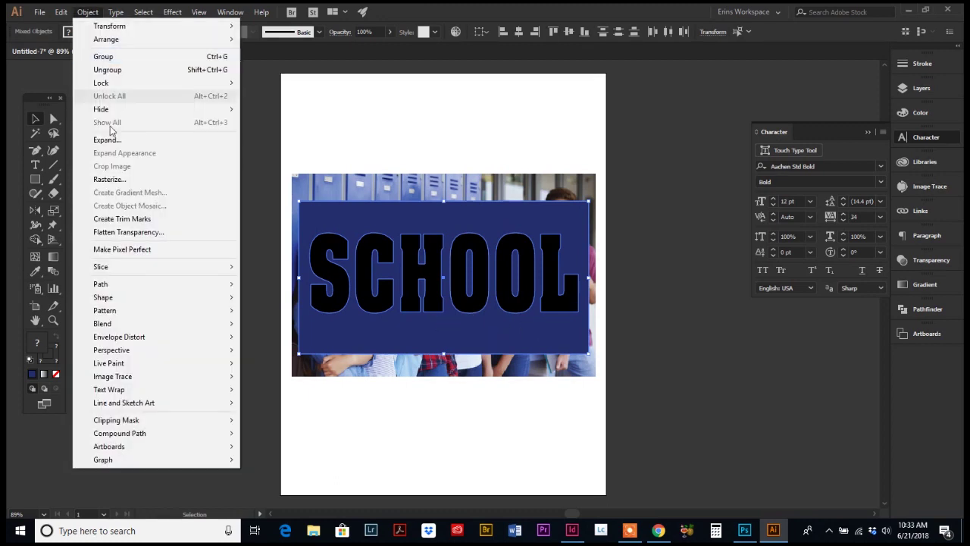
{"action": "mouse_move", "coordinate": [143, 438]}
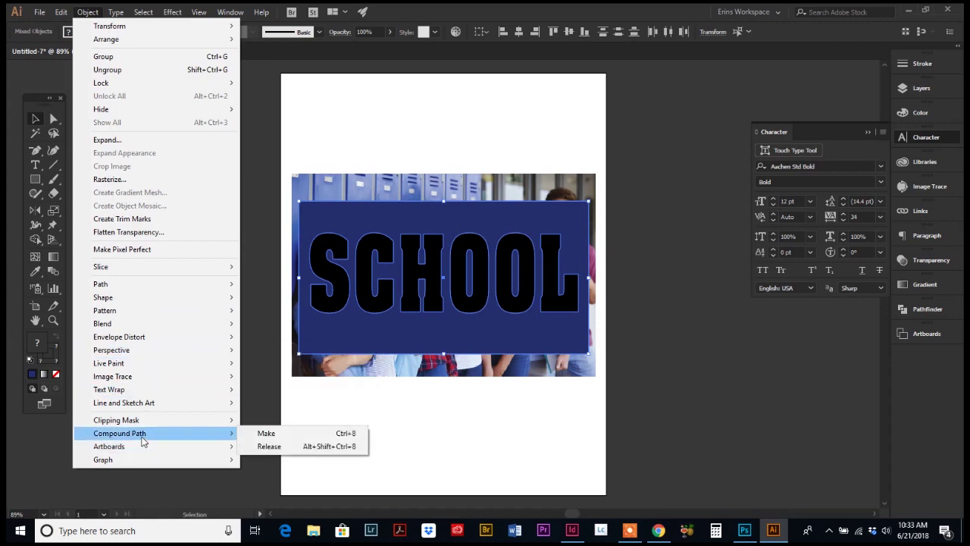
{"action": "left_click", "coordinate": [267, 434]}
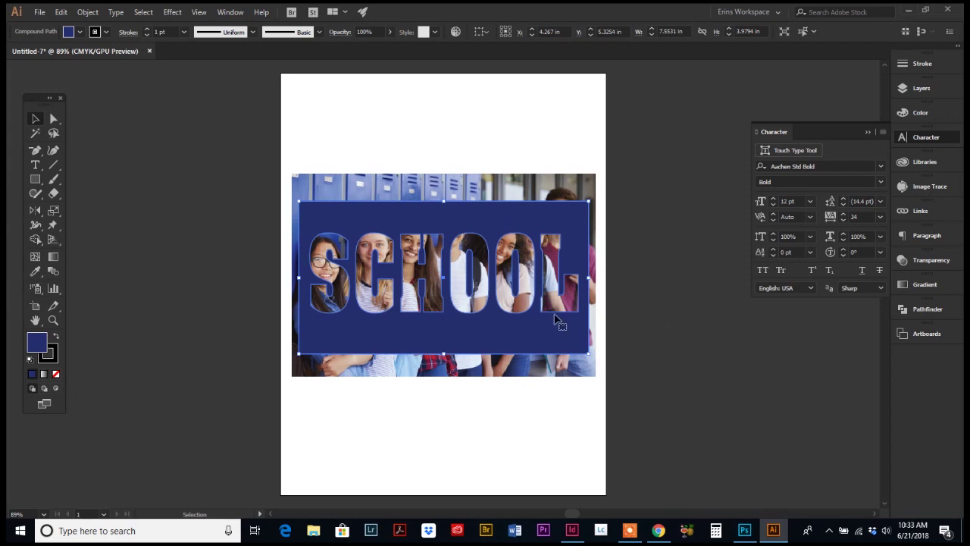
Stretch the knockout to about 8.04 × 4.23 in and draw a rectangle over its bounds
{"action": "left_click_drag", "start_coordinate": [465, 341], "coordinate": [465, 322]}
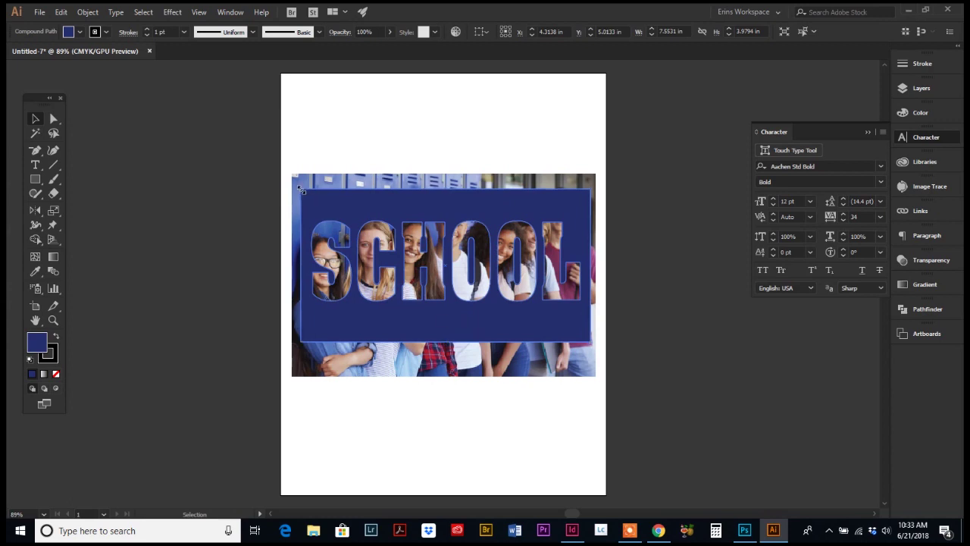
{"action": "left_click_drag", "start_coordinate": [301, 189], "coordinate": [289, 180]}
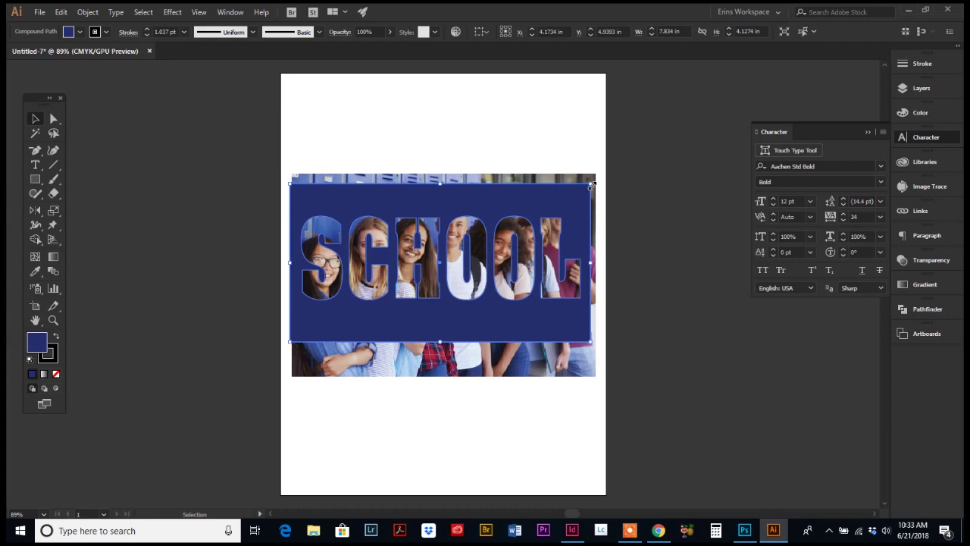
{"action": "left_click_drag", "start_coordinate": [594, 184], "coordinate": [599, 179]}
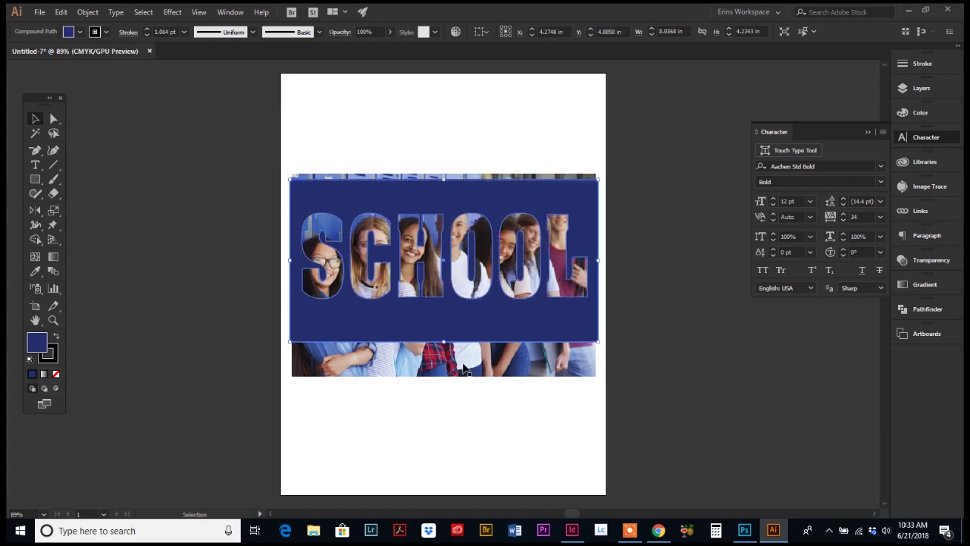
{"action": "left_click", "coordinate": [36, 180]}
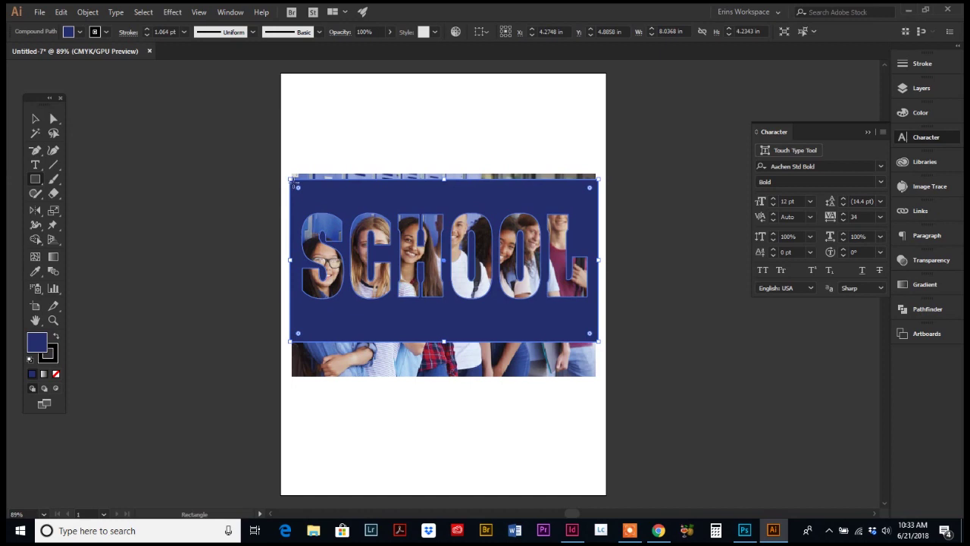
{"action": "mouse_move", "coordinate": [291, 180]}
{"action": "left_mouse_down"}
{"action": "mouse_move", "coordinate": [494, 318]}
{"action": "mouse_move", "coordinate": [596, 336]}
{"action": "left_mouse_up"}
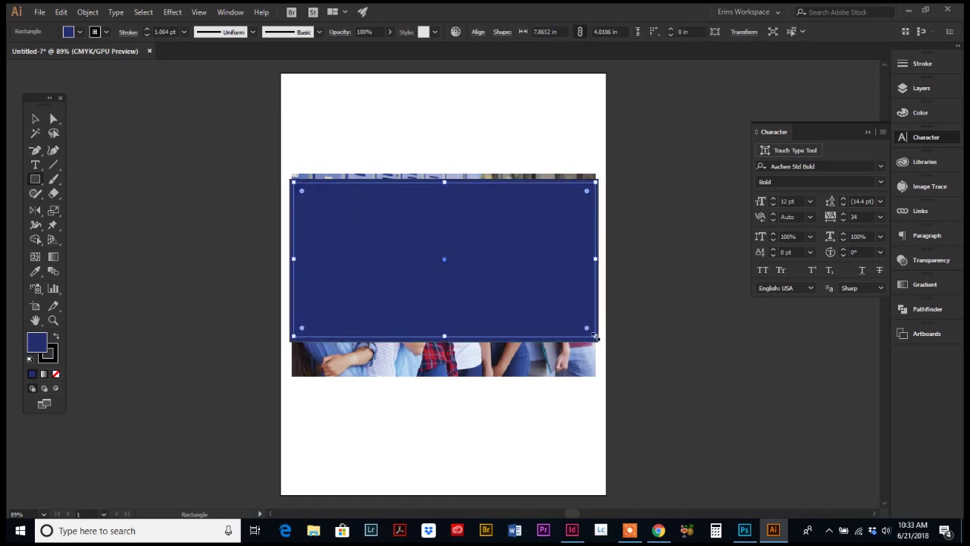
Select the new rectangle with the student photo and make a clipping mask
{"action": "left_click", "coordinate": [35, 119]}
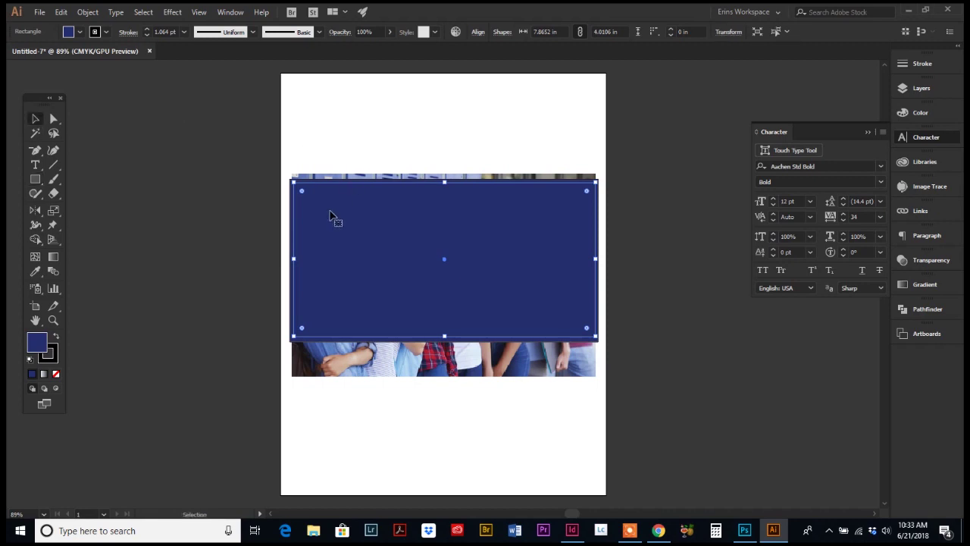
{"action": "left_click", "coordinate": [340, 179], "text": "shift"}
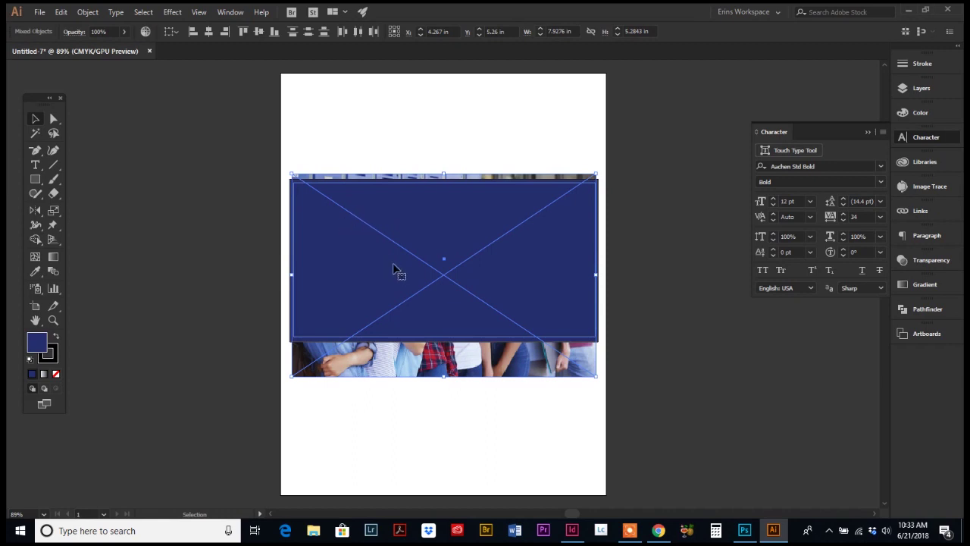
{"action": "left_click", "coordinate": [87, 12]}
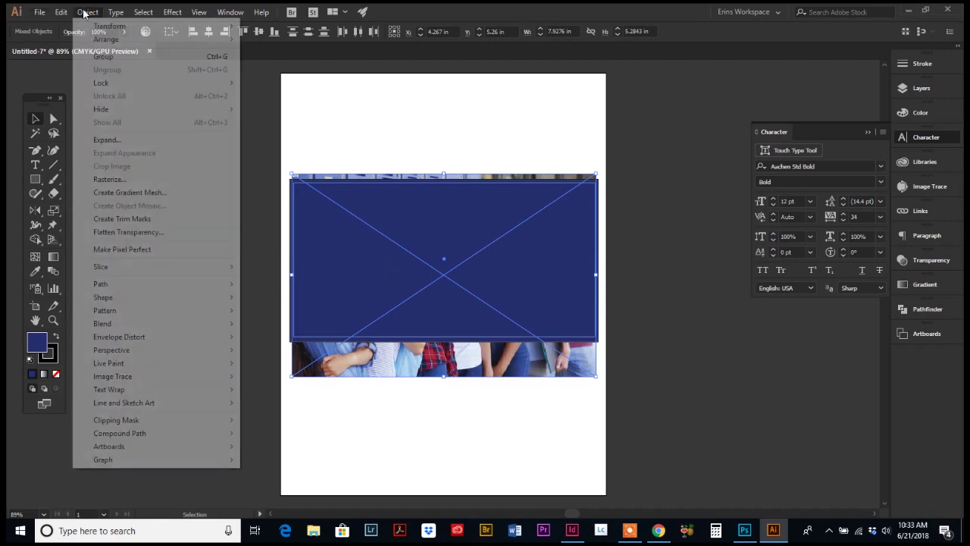
{"action": "mouse_move", "coordinate": [159, 417]}
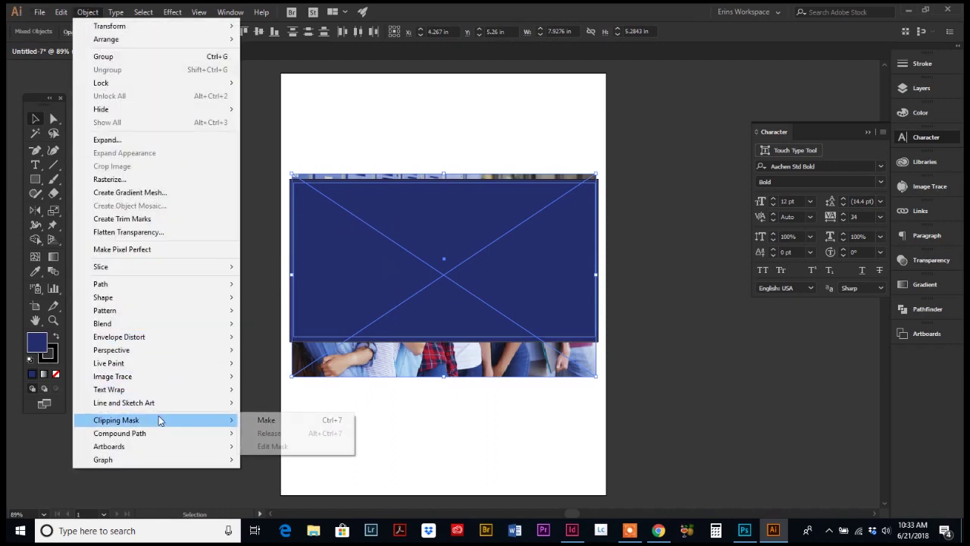
{"action": "left_click", "coordinate": [266, 419]}
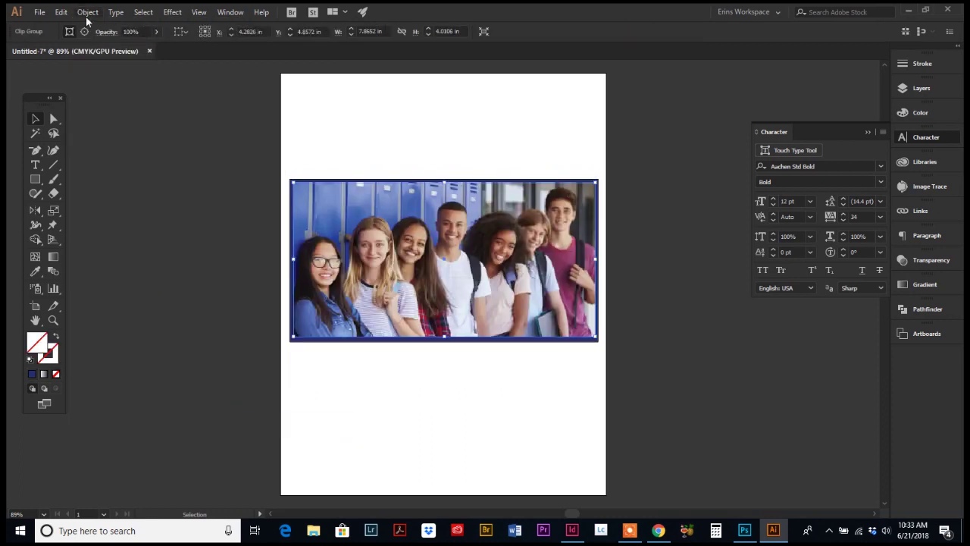
Send the clipped photo to the back behind the SCHOOL knockout and deselect
{"action": "left_click", "coordinate": [88, 12]}
{"action": "mouse_move", "coordinate": [117, 39]}
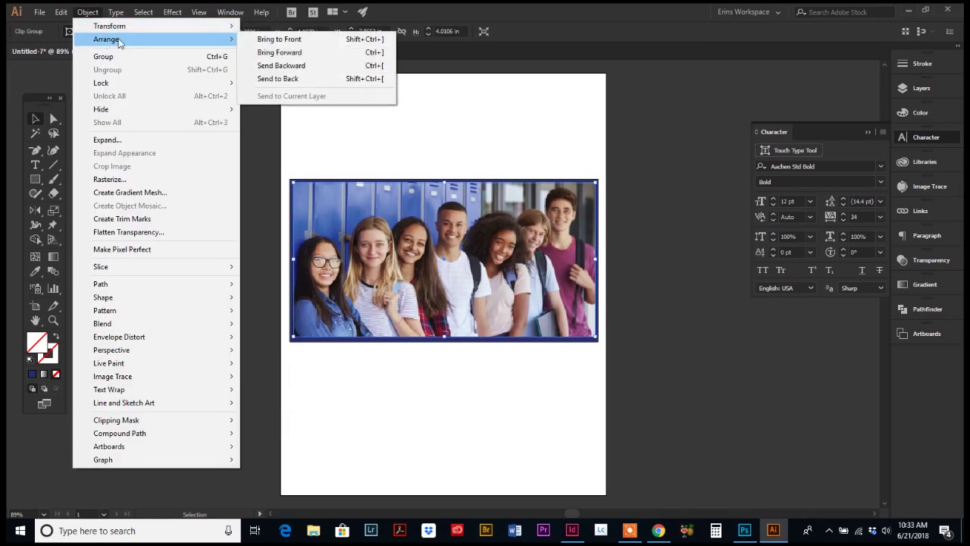
{"action": "left_click", "coordinate": [278, 79]}
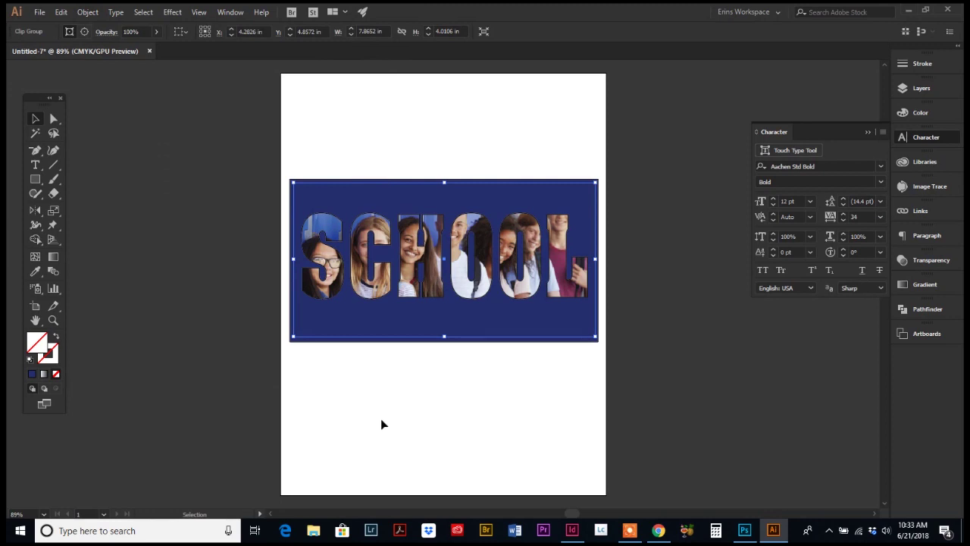
{"action": "left_click", "coordinate": [381, 424]}
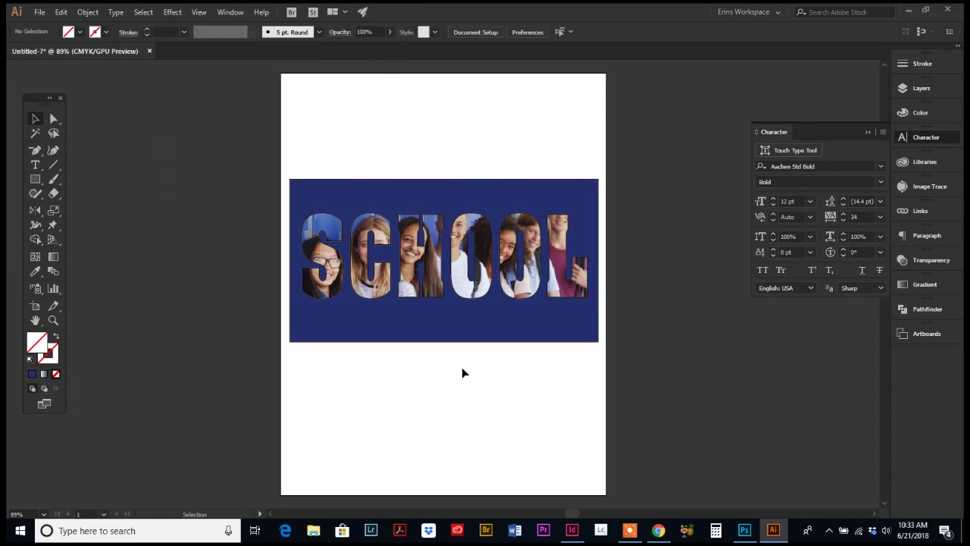